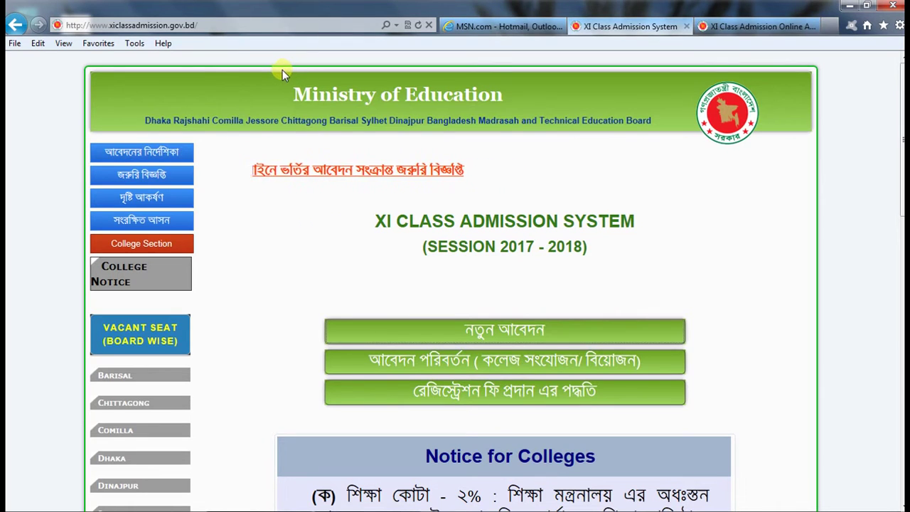
Step: Start a new XI Class admission application
left_click(237, 25)
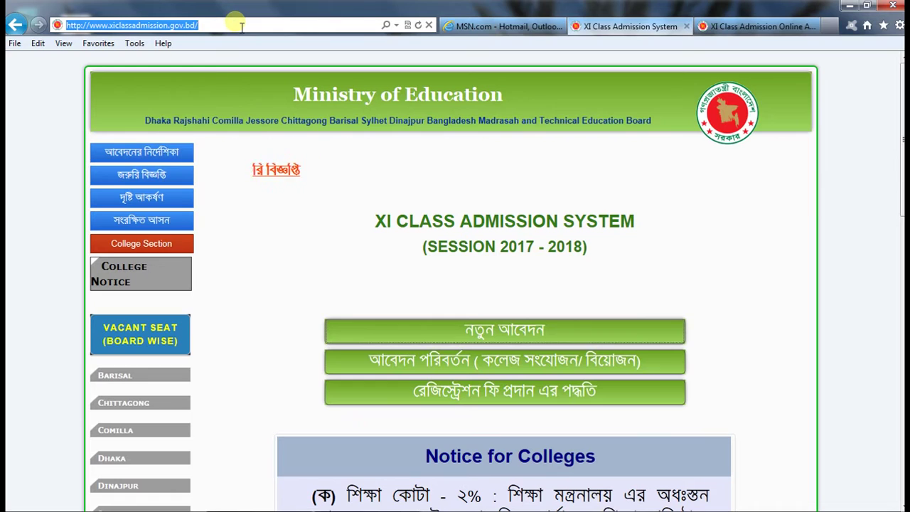
left_click(242, 27)
left_click(224, 138)
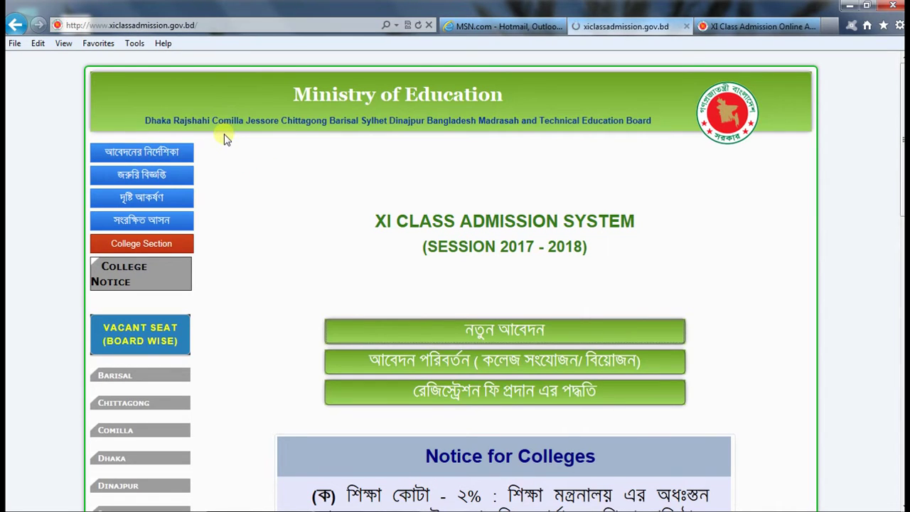
left_click(517, 339)
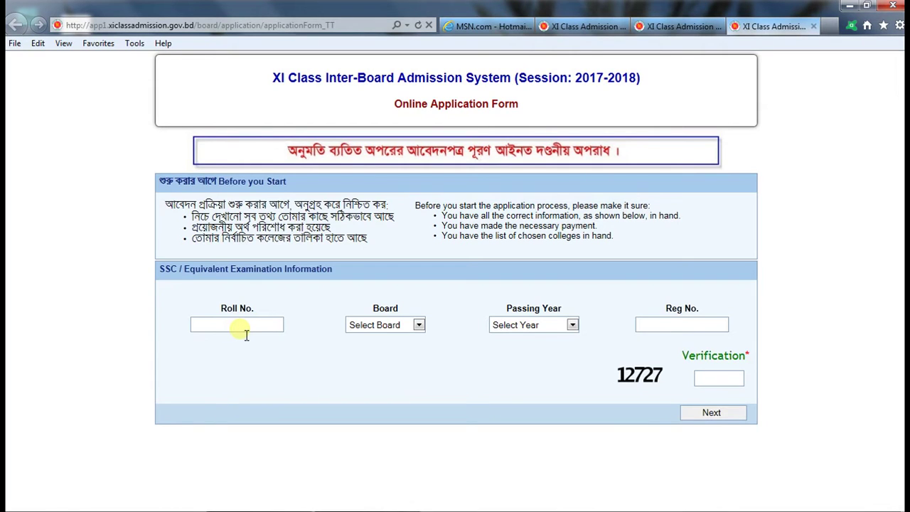
Step: Enter the student's SSC roll number and choose Dhaka as the education board
left_click(418, 325)
key("Escape")
left_click(417, 325)
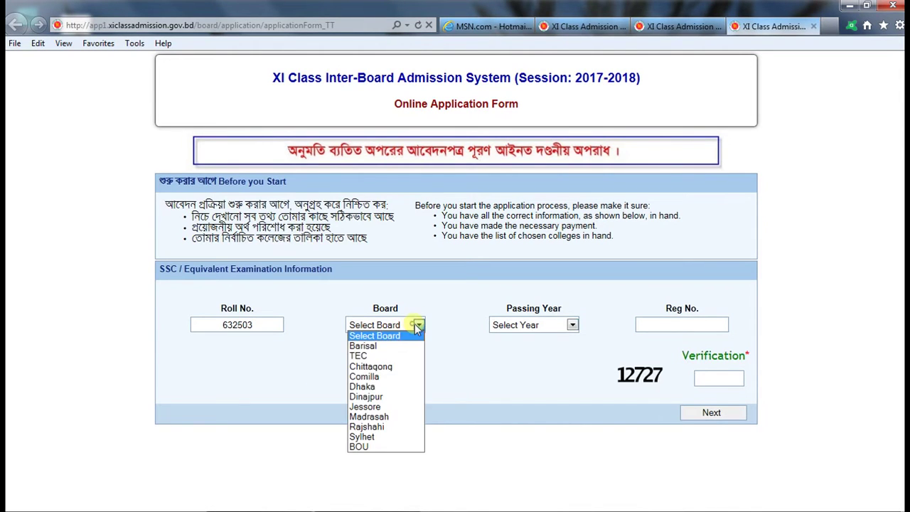
left_click(372, 389)
Step: Enter the SSC registration number and the verification code, then submit to reach Personal Information
left_click(717, 325)
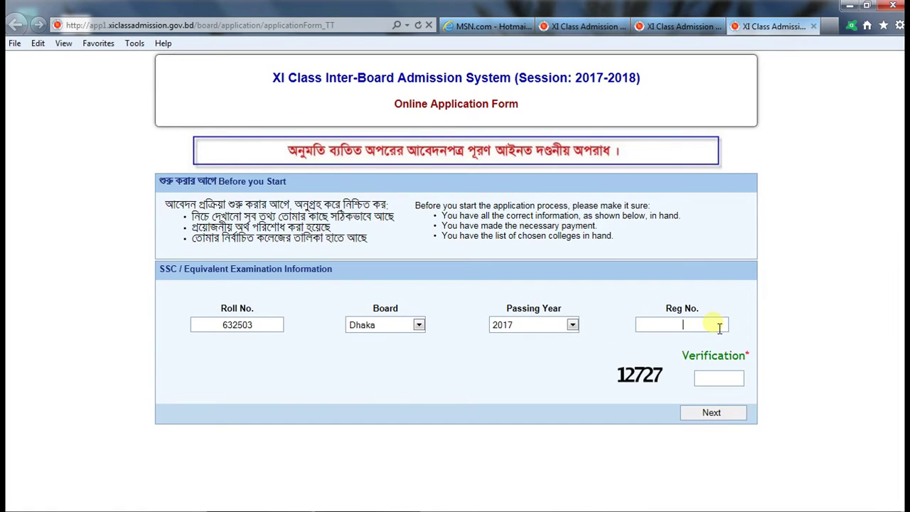
left_click(736, 383)
type("12727")
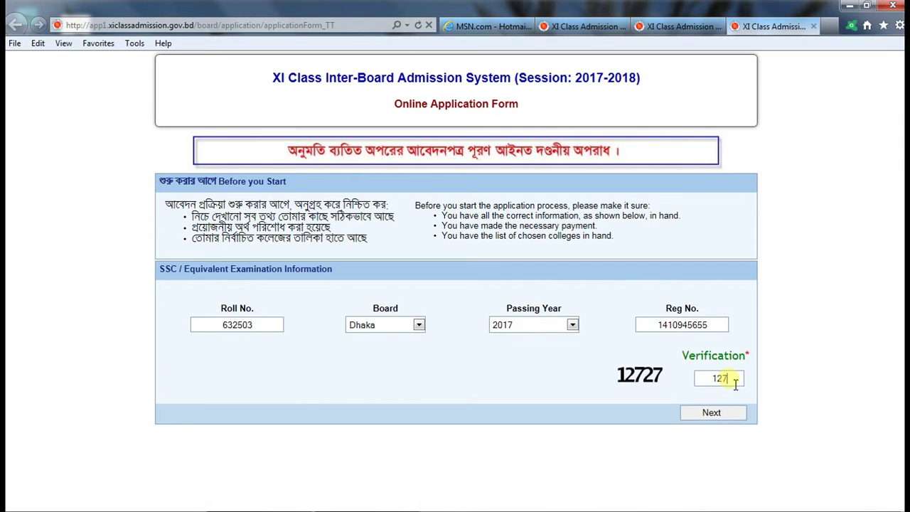
left_click(710, 418)
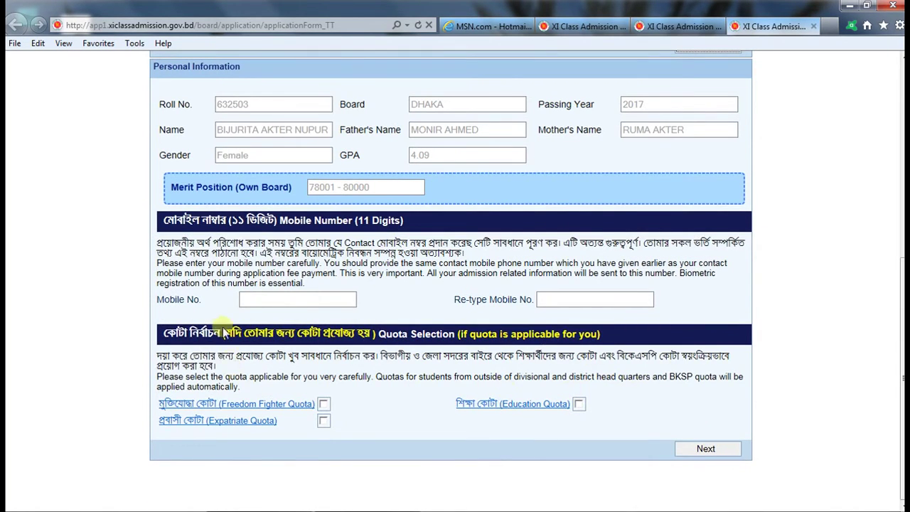
scroll(223, 331, "up", 1)
scroll(233, 294, "up", 1)
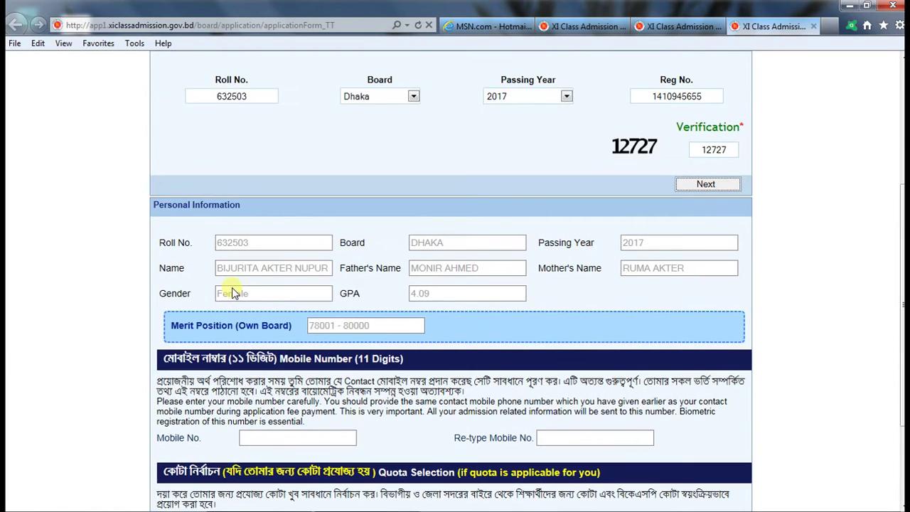
scroll(249, 265, "up", 1)
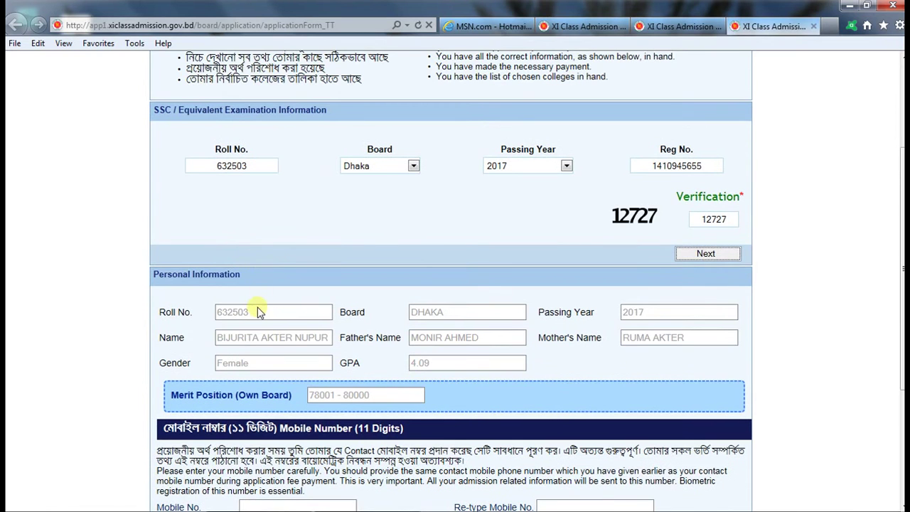
scroll(256, 314, "down", 1)
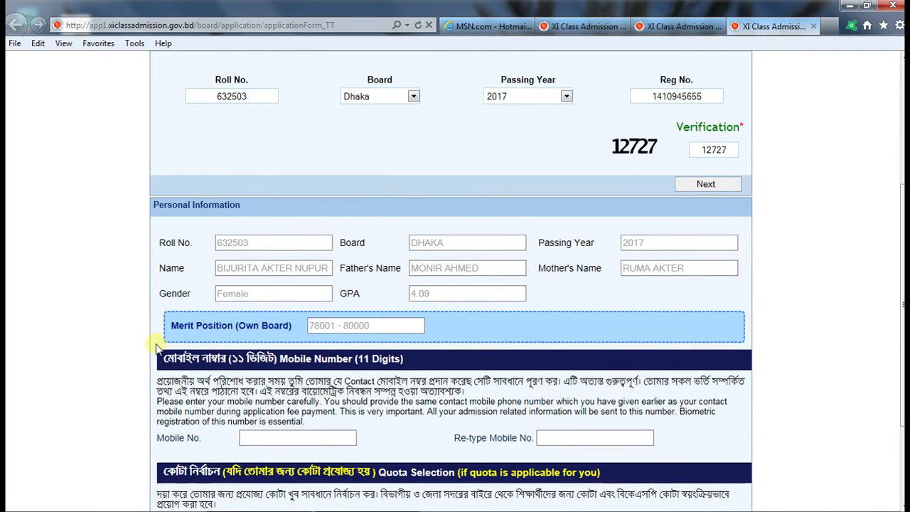
scroll(158, 346, "down", 1)
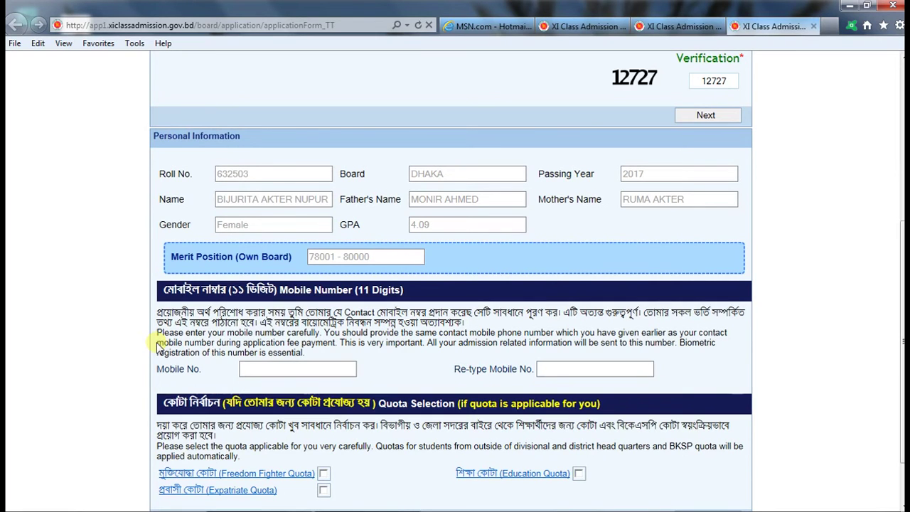
Step: Enter the student's 11-digit mobile number in both Mobile No. and Re-type Mobile No., leaving quotas unticked
left_click(305, 369)
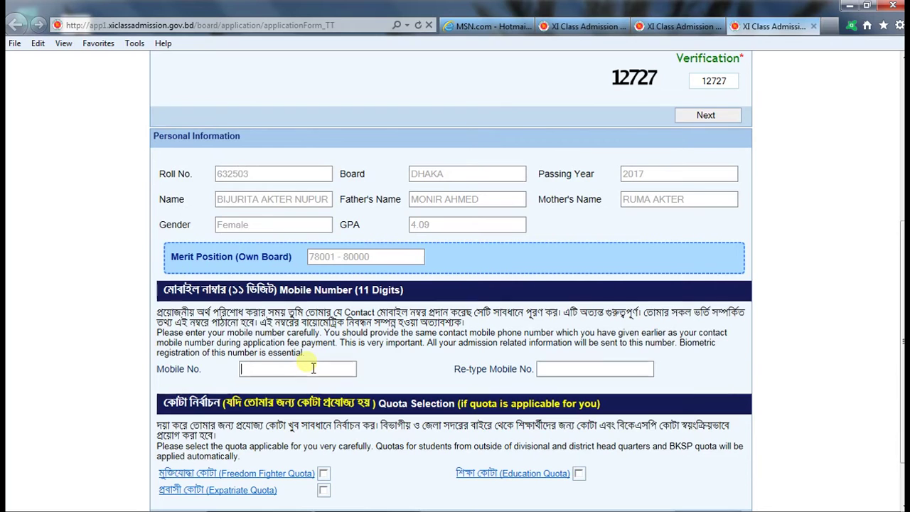
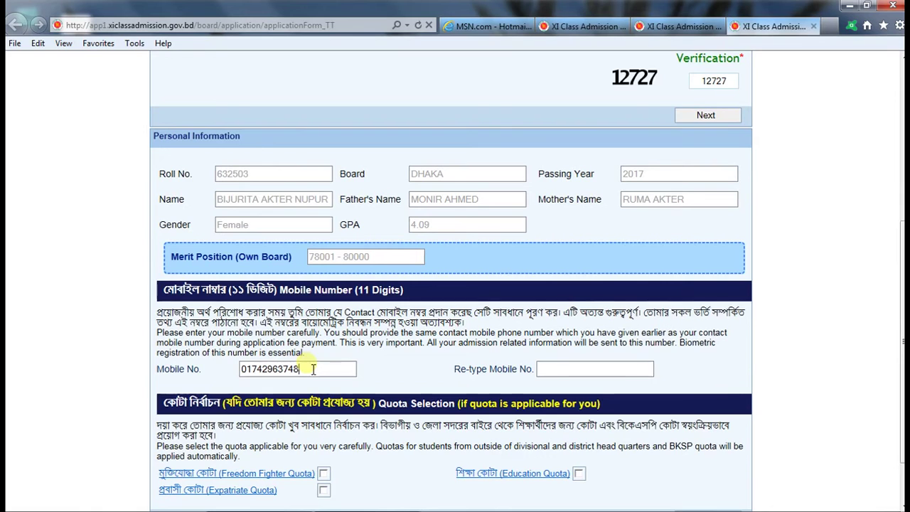
double_click(317, 368)
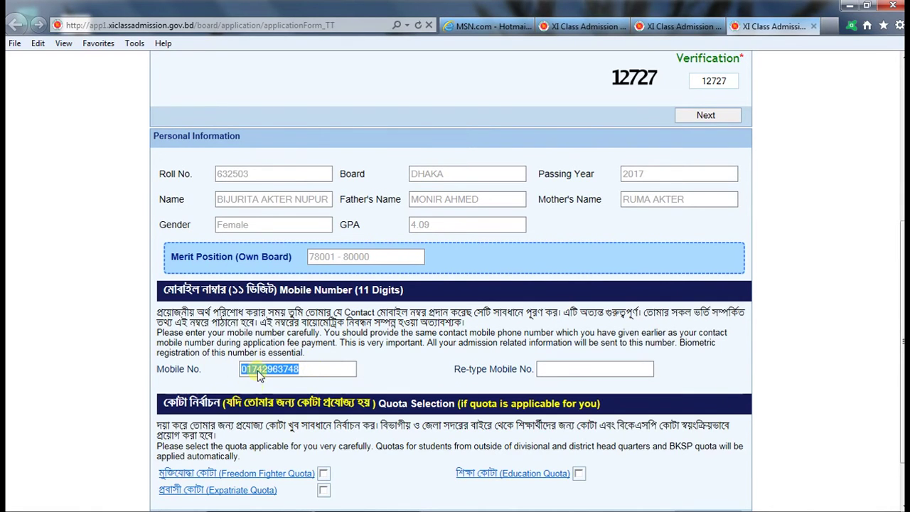
right_click(258, 371)
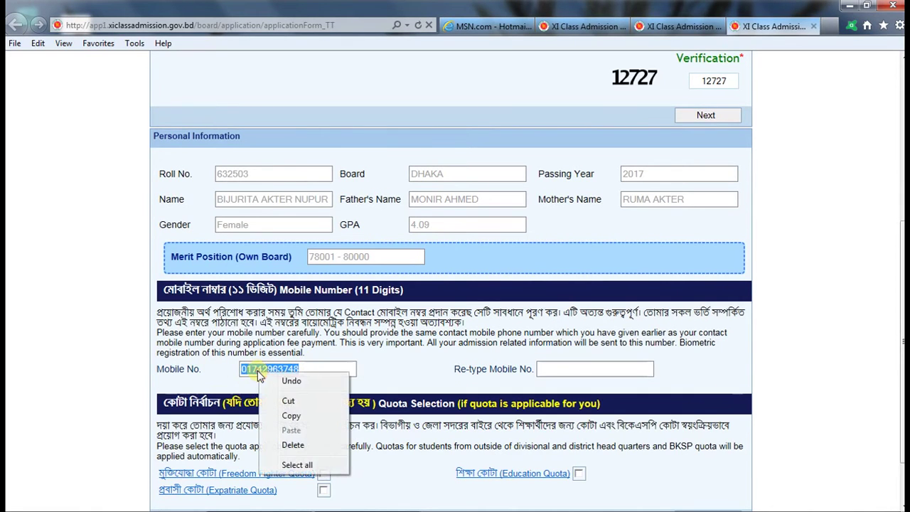
left_click(291, 415)
left_click(573, 369)
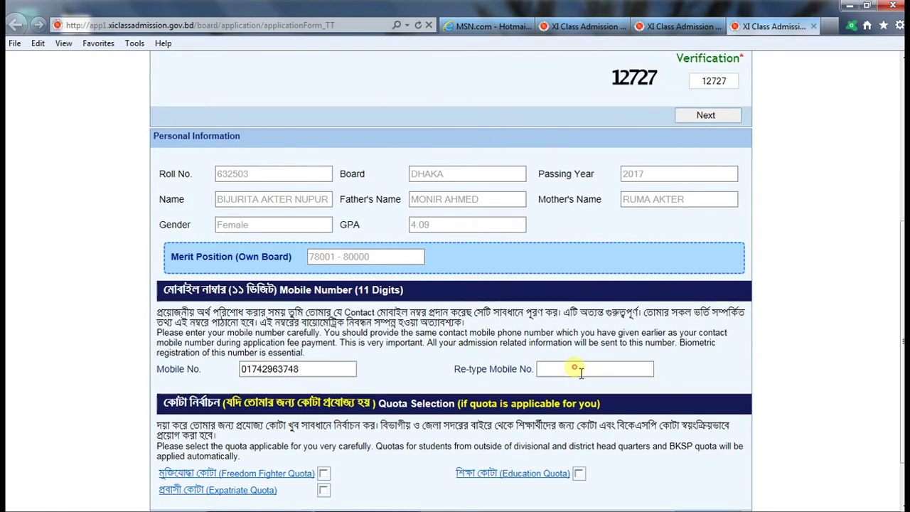
right_click(581, 371)
left_click(577, 379)
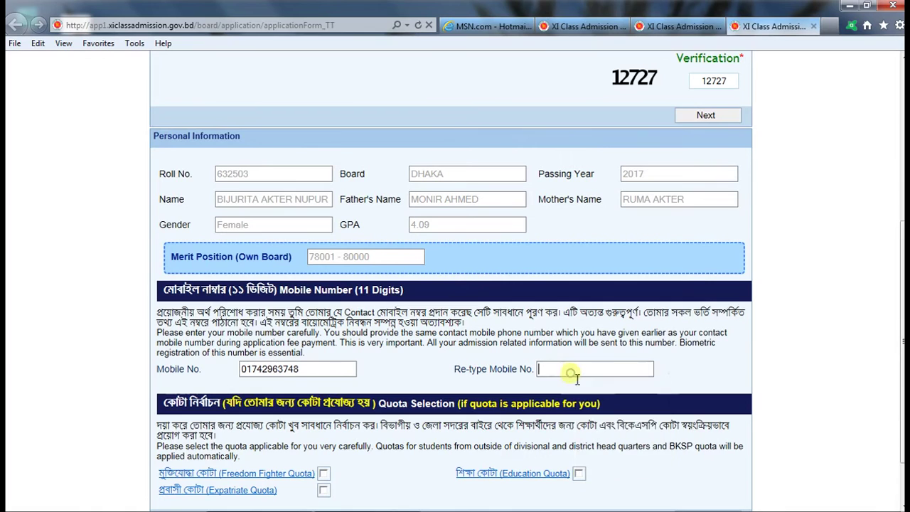
scroll(473, 435, "down", 2)
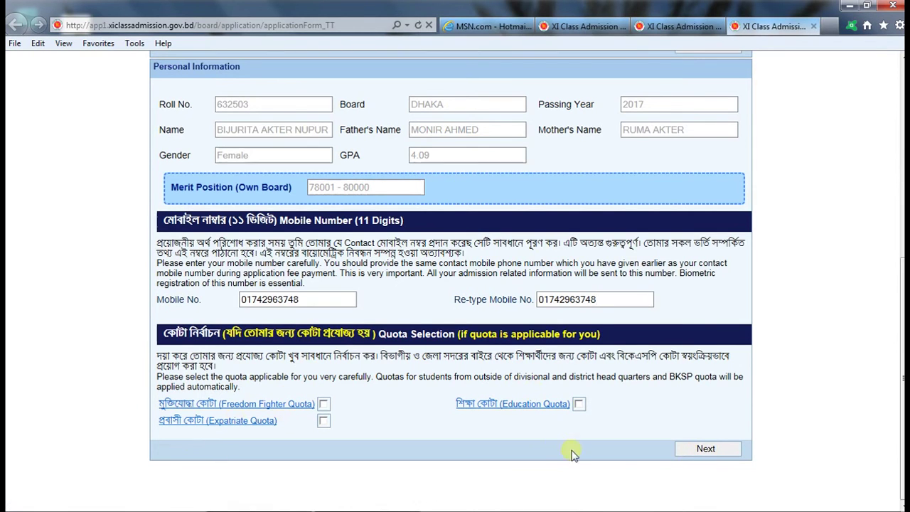
Step: Continue to college selection and set the education board to General Board
left_click(720, 449)
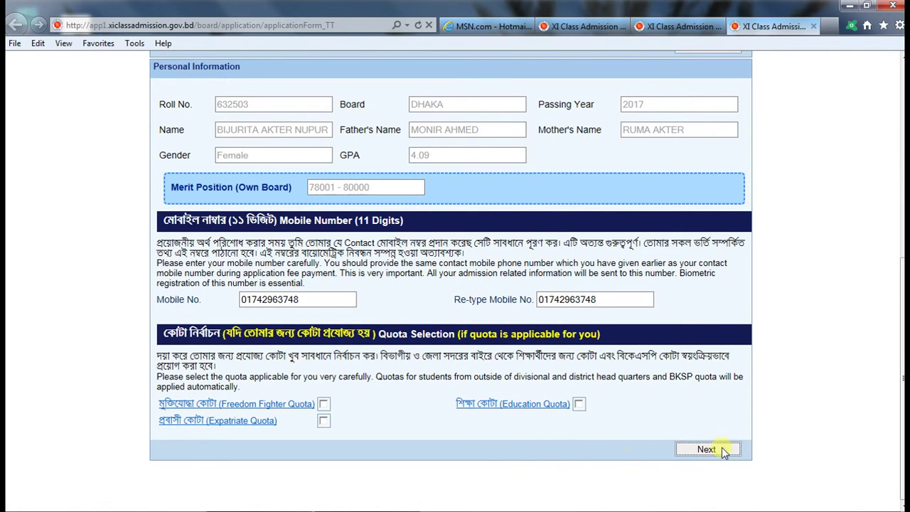
scroll(626, 453, "down", 9)
scroll(530, 455, "up", 4)
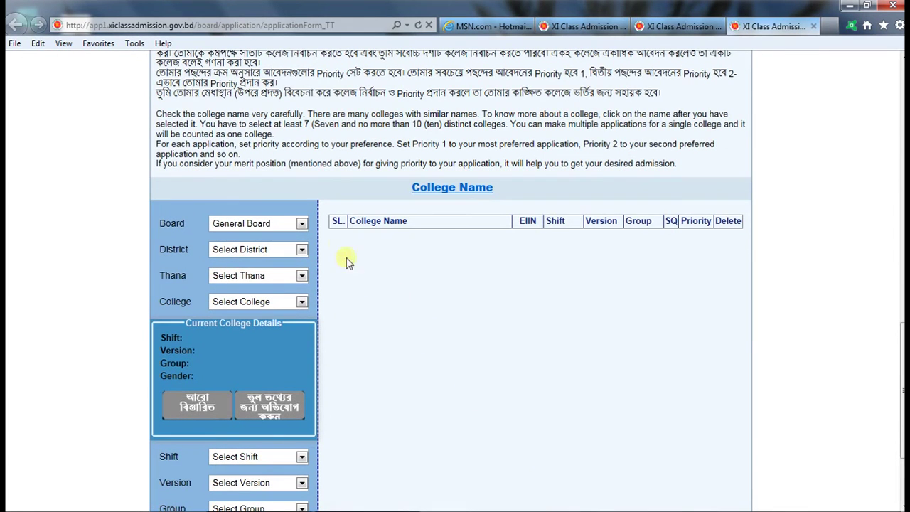
left_click(291, 224)
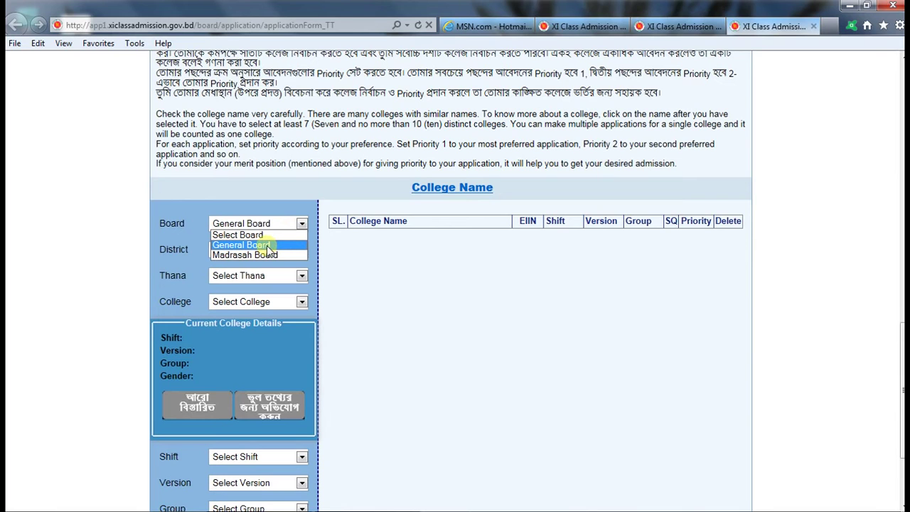
left_click(266, 245)
Step: Set the district to Dhaka and the thana to Savar to list Savar's colleges
left_click(298, 249)
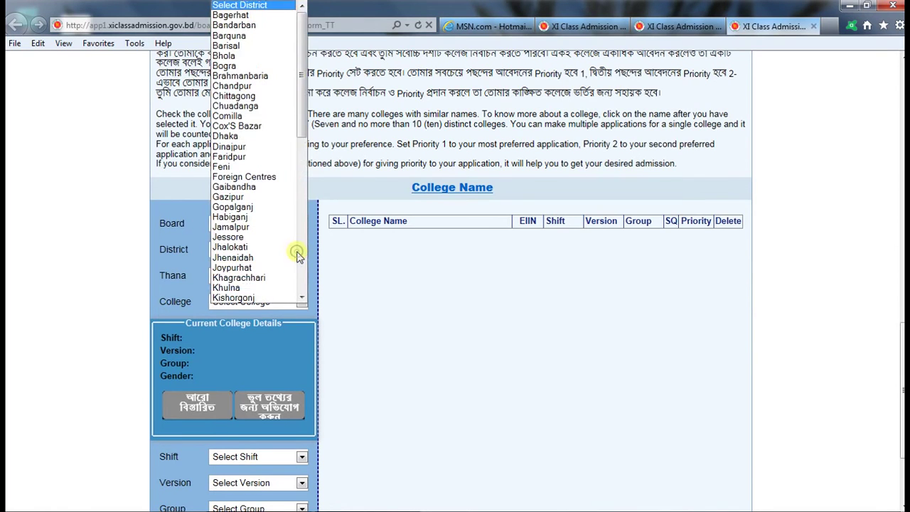
left_click(276, 137)
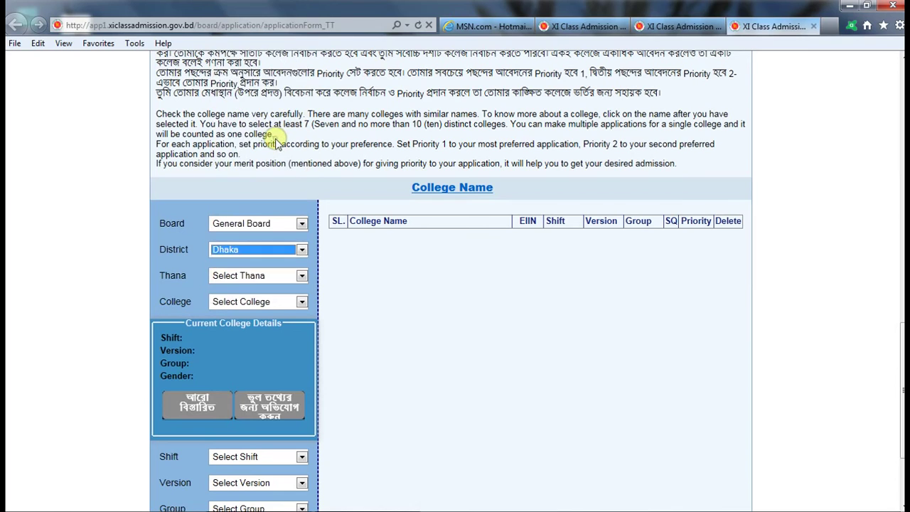
left_click(300, 276)
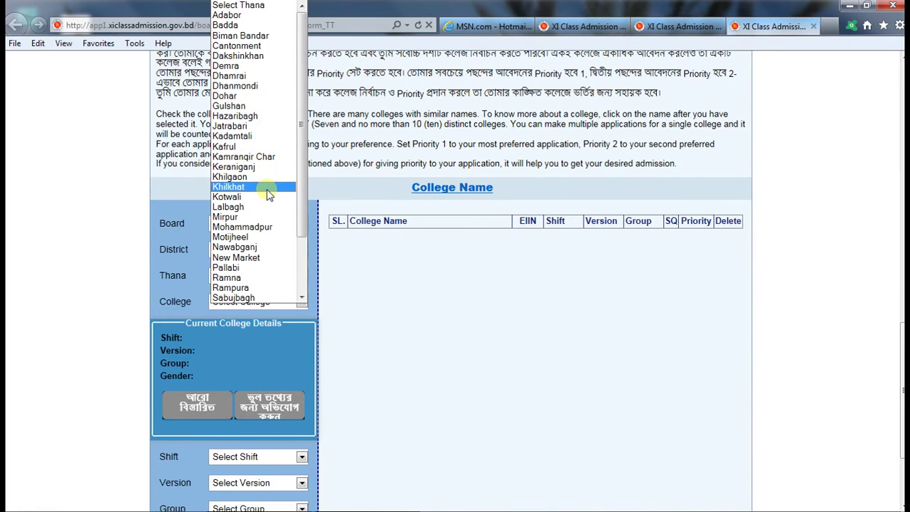
scroll(270, 206, "down", 2)
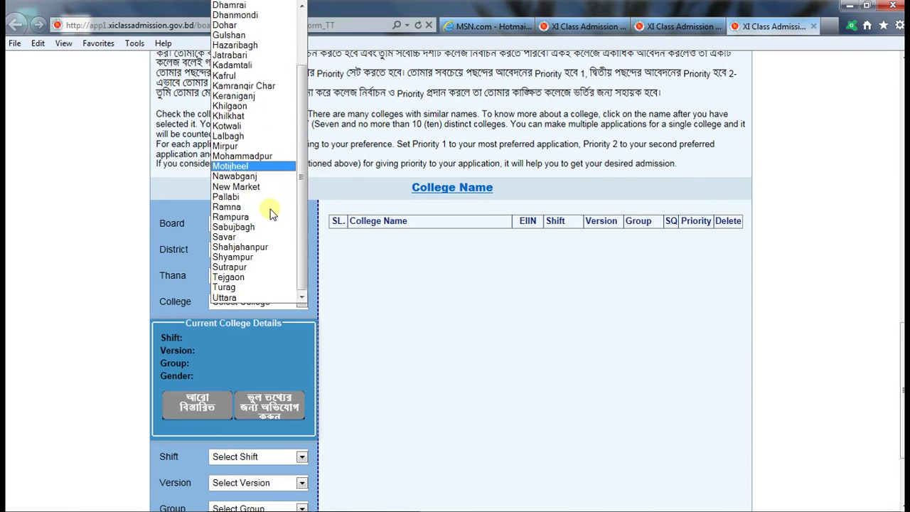
scroll(271, 211, "up", 3)
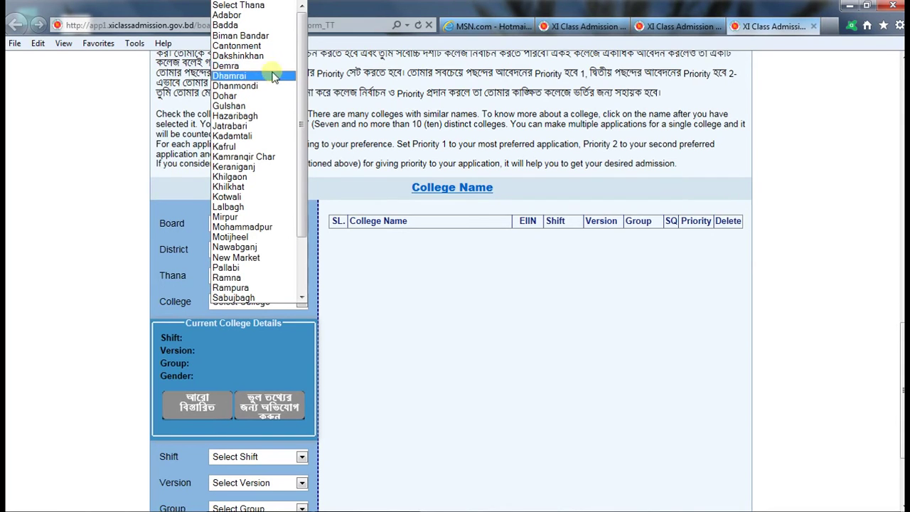
scroll(273, 217, "down", 1)
scroll(273, 217, "down", 1)
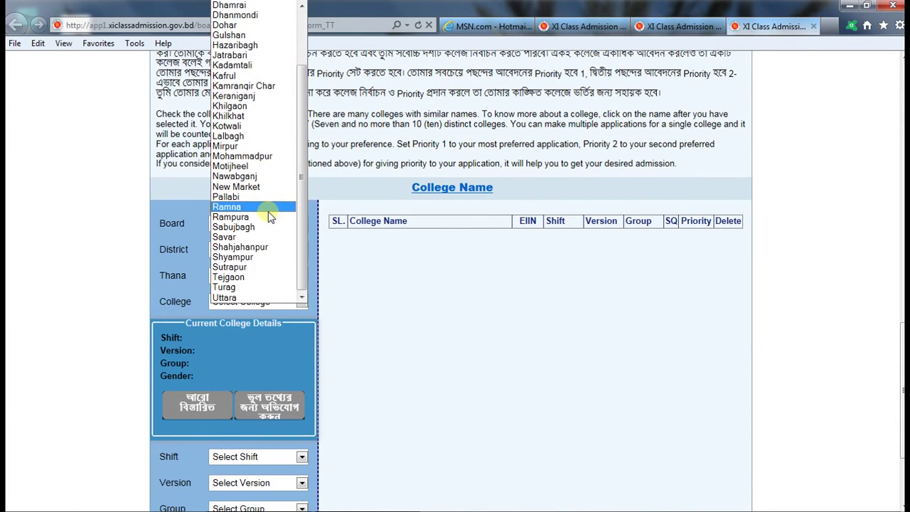
left_click(244, 243)
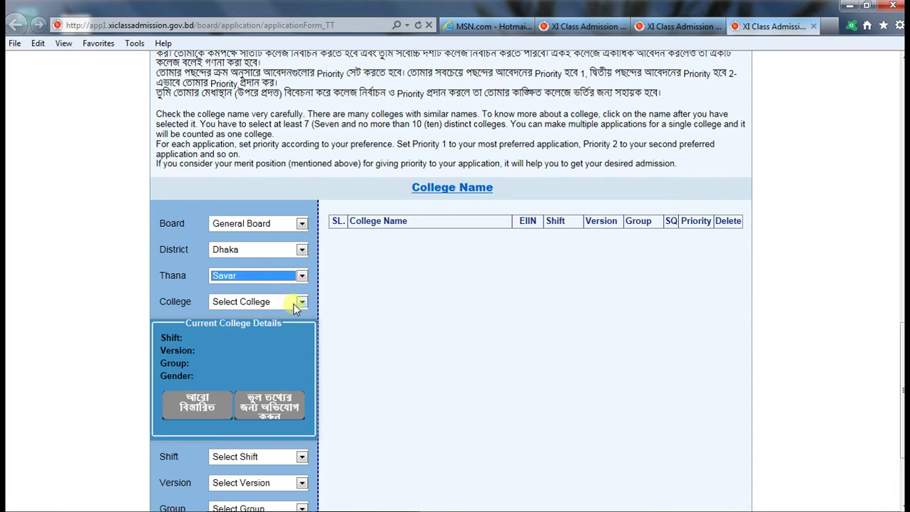
left_click(295, 305)
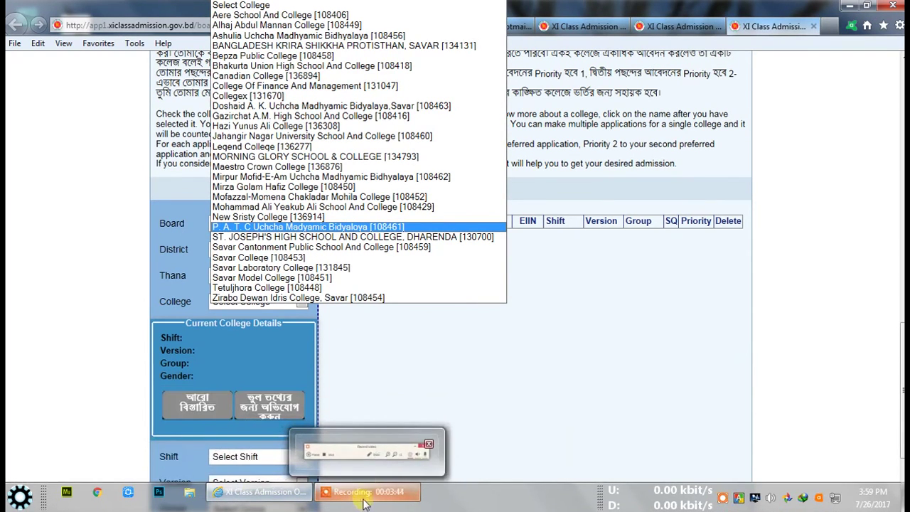
left_click(363, 498)
left_click(505, 443)
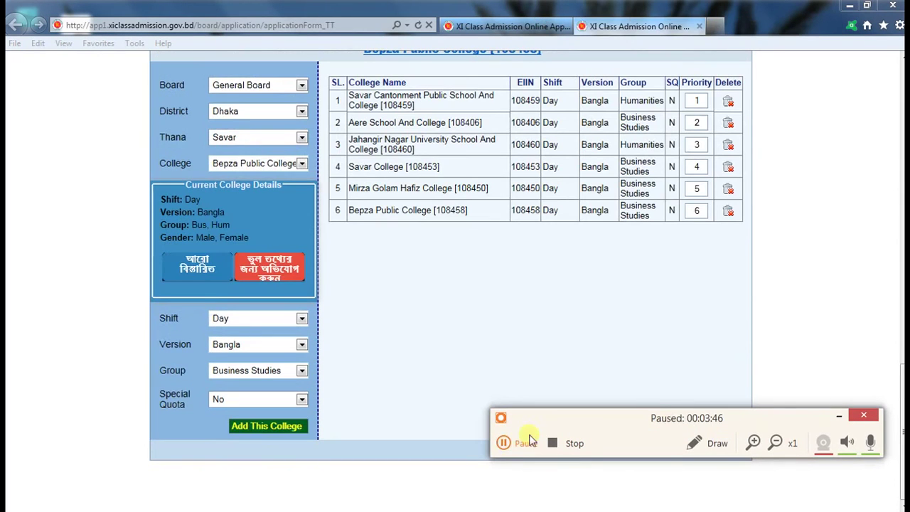
left_click(840, 418)
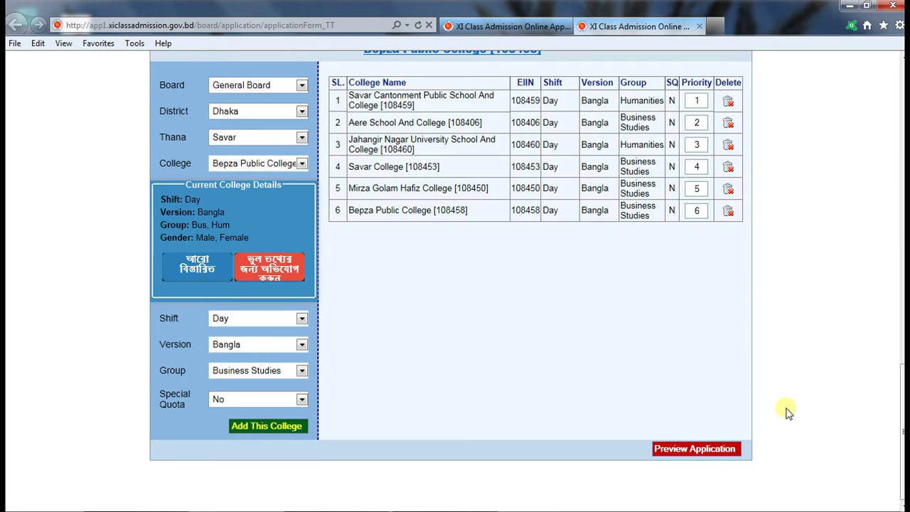
left_click(702, 448)
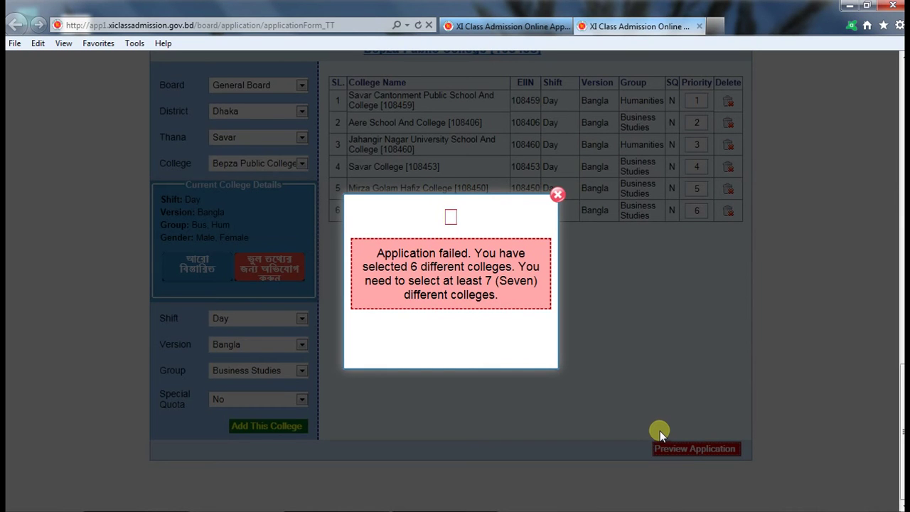
left_click(559, 195)
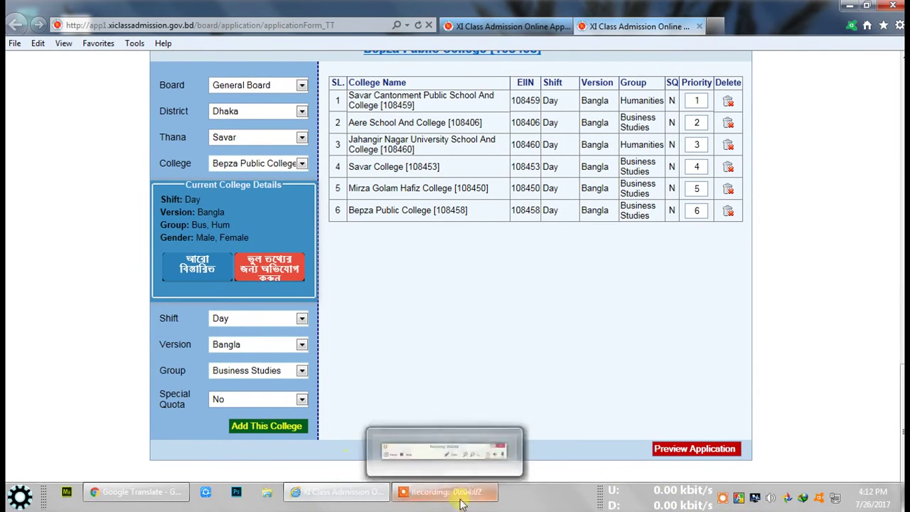
left_click(461, 504)
left_click(519, 448)
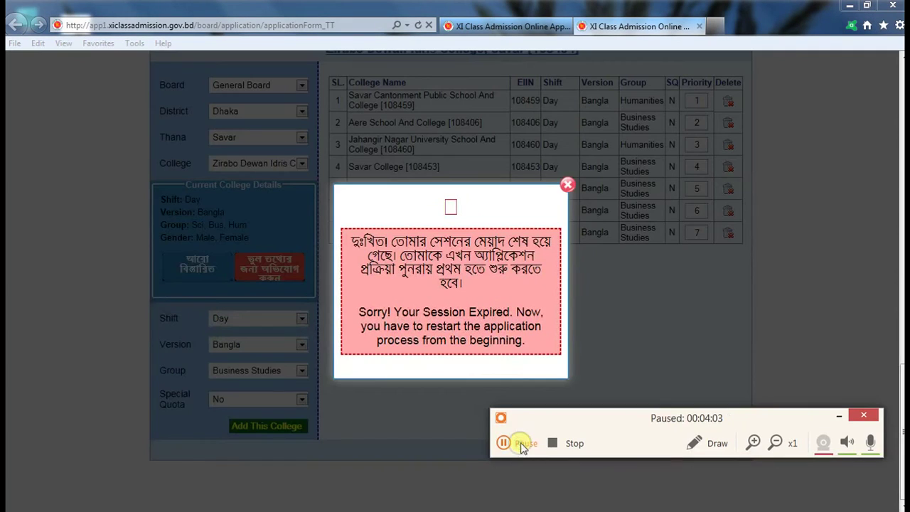
Step: Enter the contact number on the already-applied page and continue to the personal information form
left_click(519, 445)
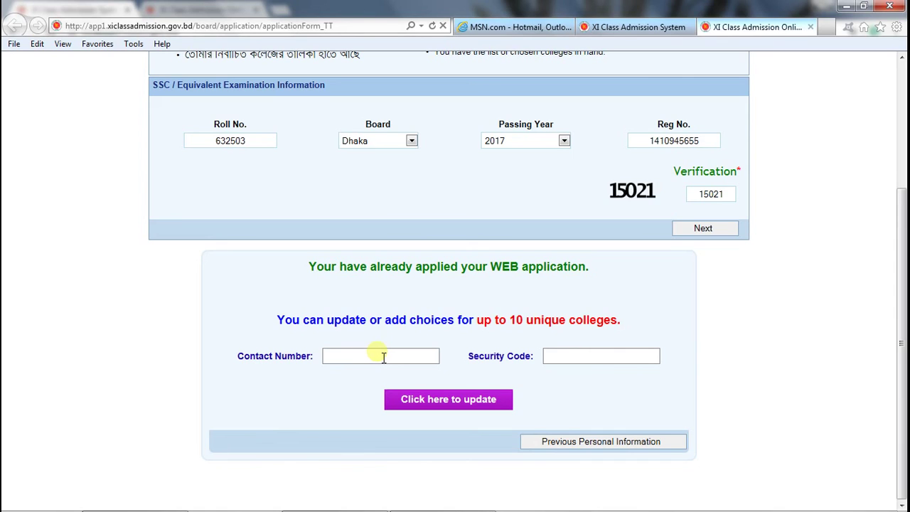
type("017")
type("4")
left_click(423, 495)
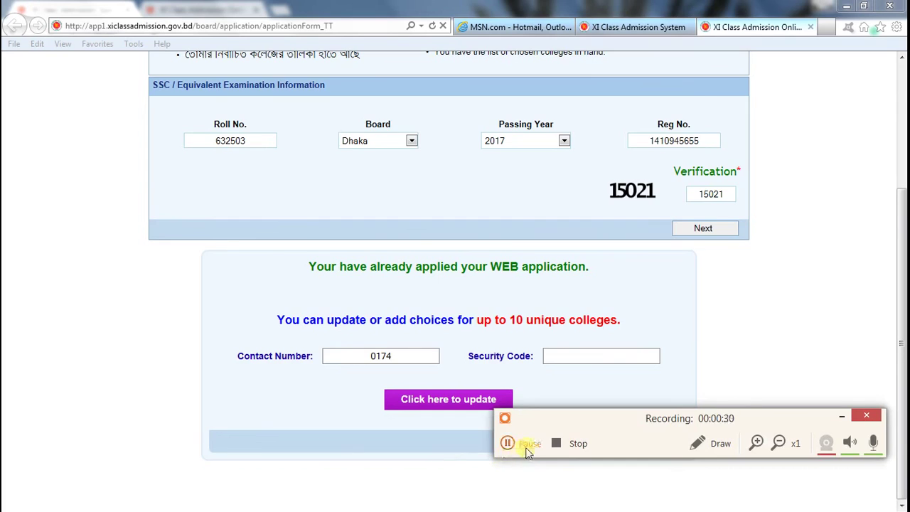
left_click(529, 446)
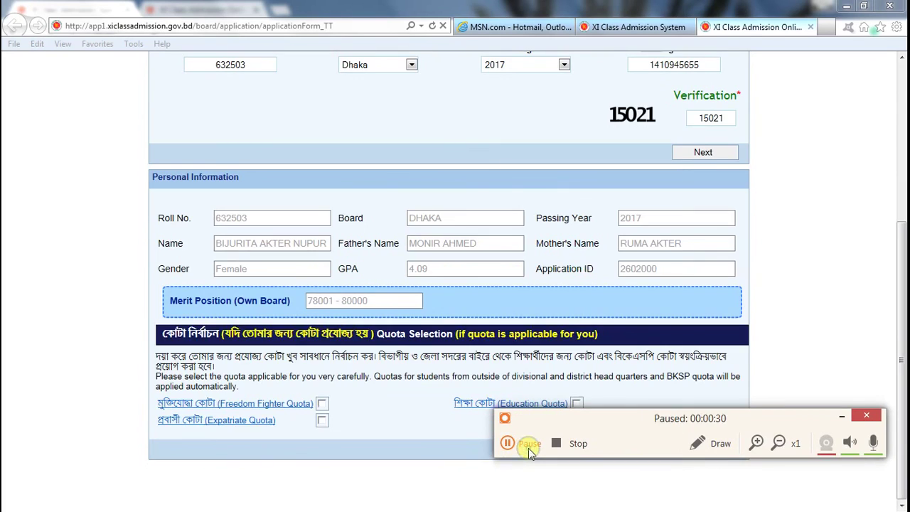
left_click(528, 448)
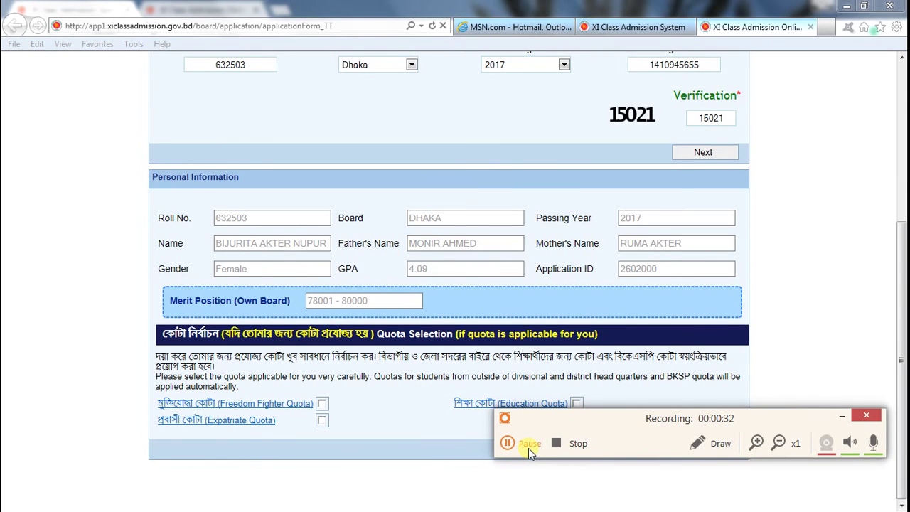